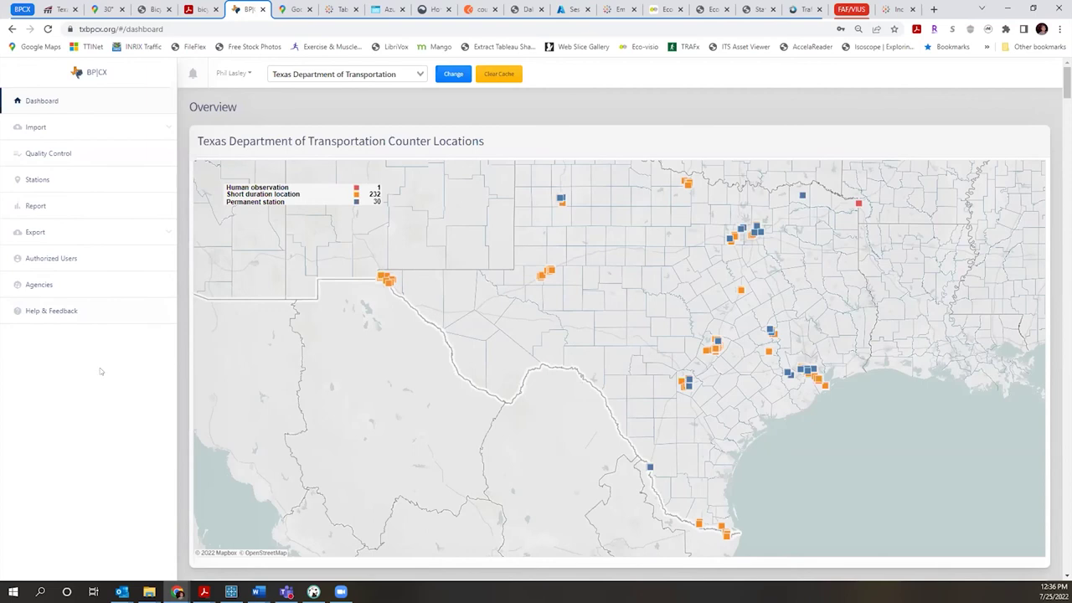
Step: Open the station information form for HOU: Maxey Road FM 526 at S of Church SB side from the new Eco-Visio station locations
{"action": "left_click", "coordinate": [46, 126]}
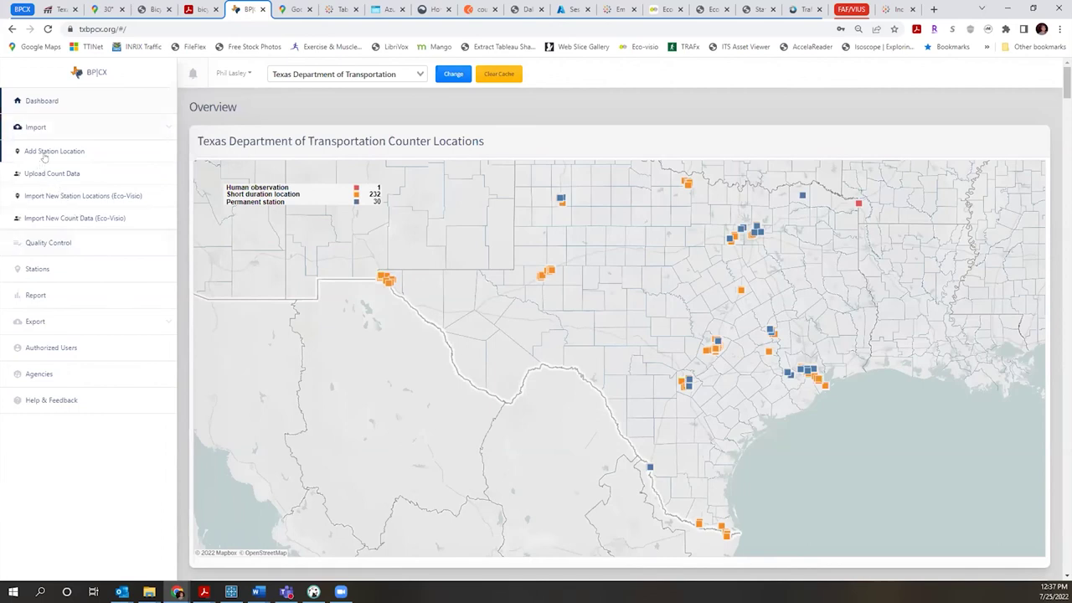
{"action": "left_click", "coordinate": [49, 199]}
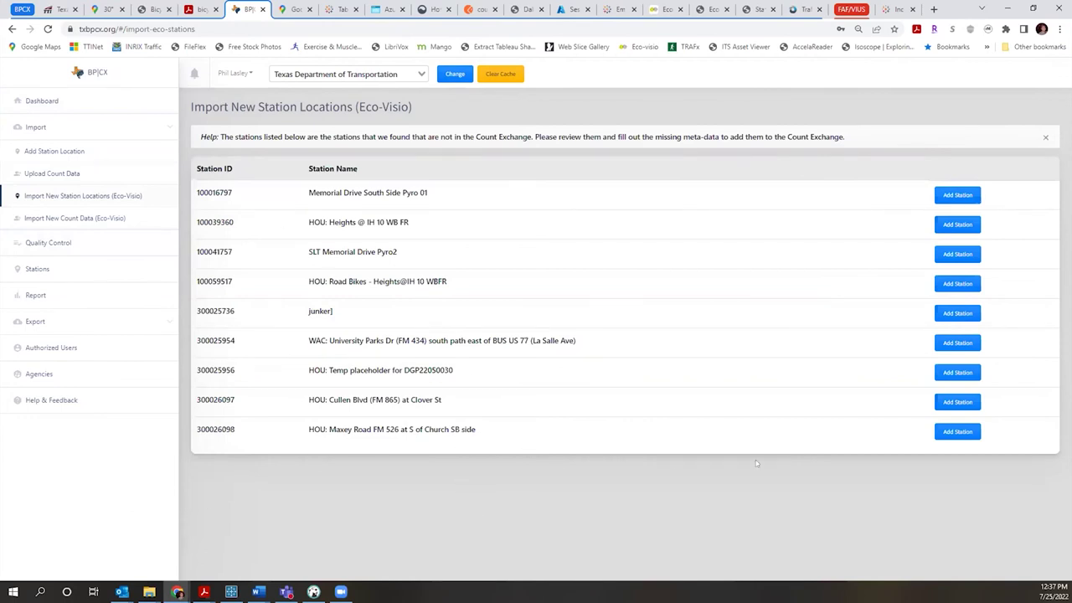
{"action": "left_click", "coordinate": [956, 433]}
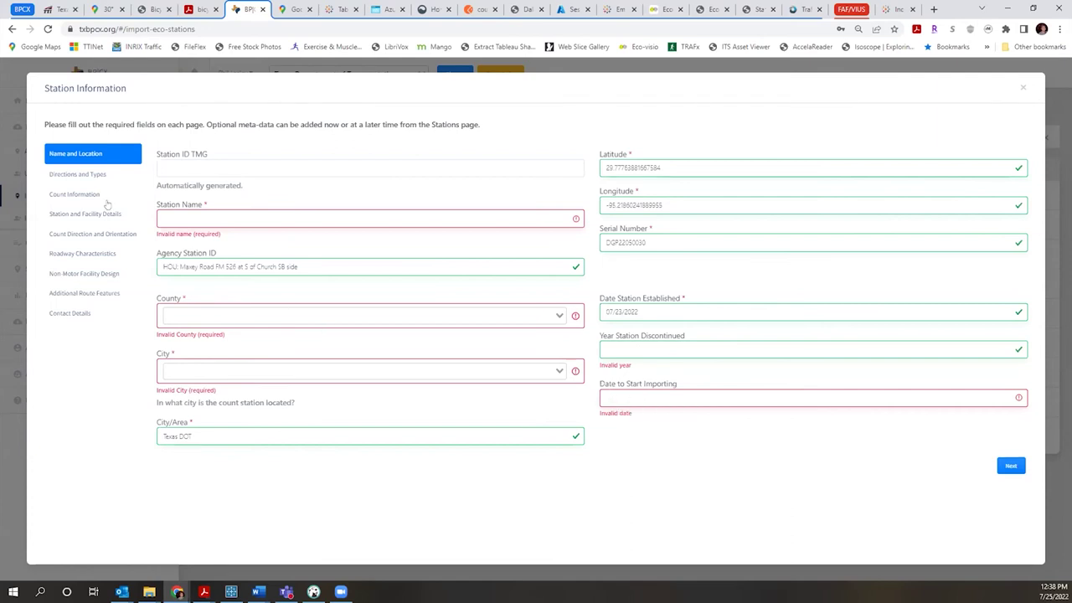
Step: Examine the count type, travel direction and sensor type options for the station's first channel
{"action": "left_click", "coordinate": [72, 175]}
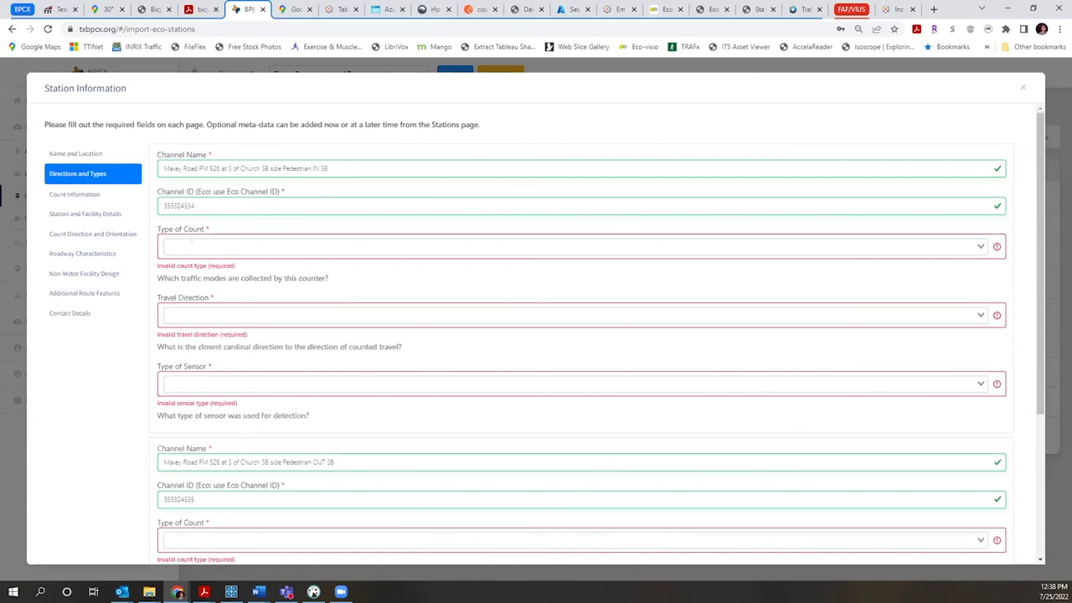
{"action": "left_click", "coordinate": [186, 247]}
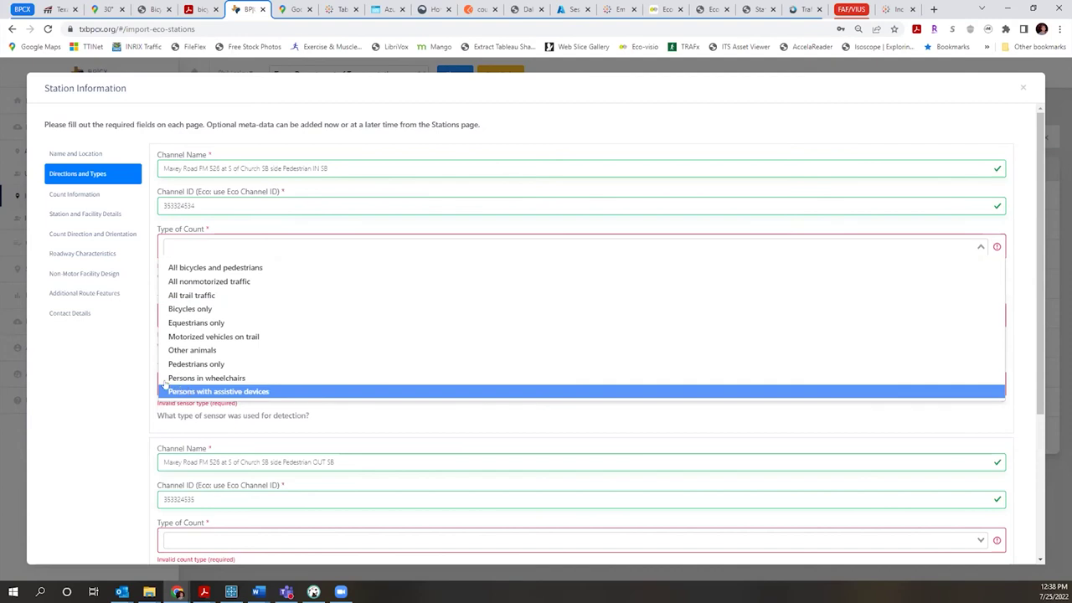
{"action": "left_click", "coordinate": [130, 350]}
{"action": "left_click", "coordinate": [202, 316]}
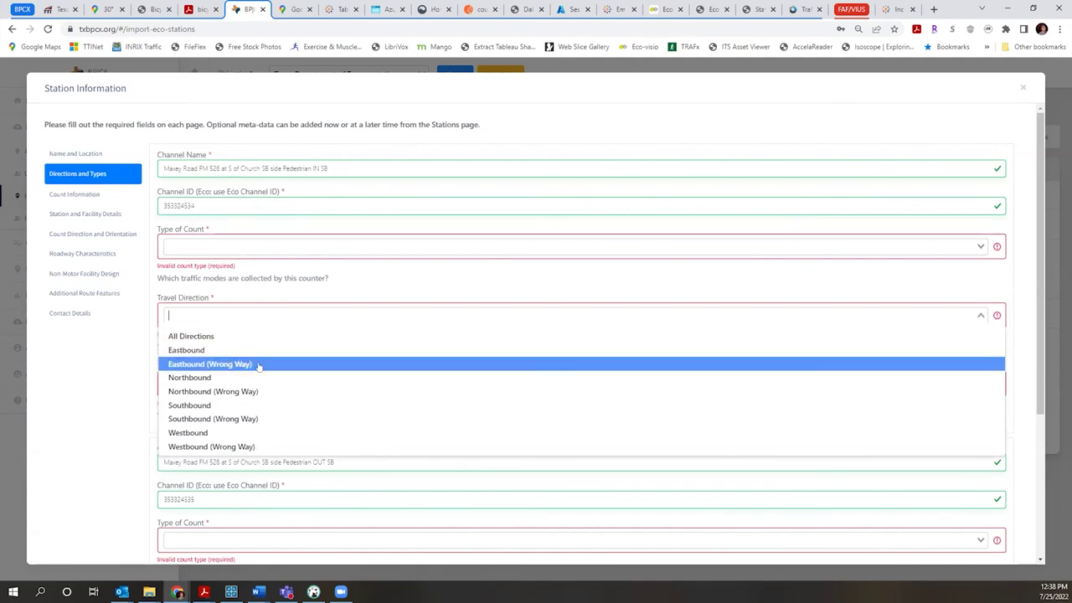
{"action": "left_click", "coordinate": [111, 375]}
{"action": "left_click", "coordinate": [200, 382]}
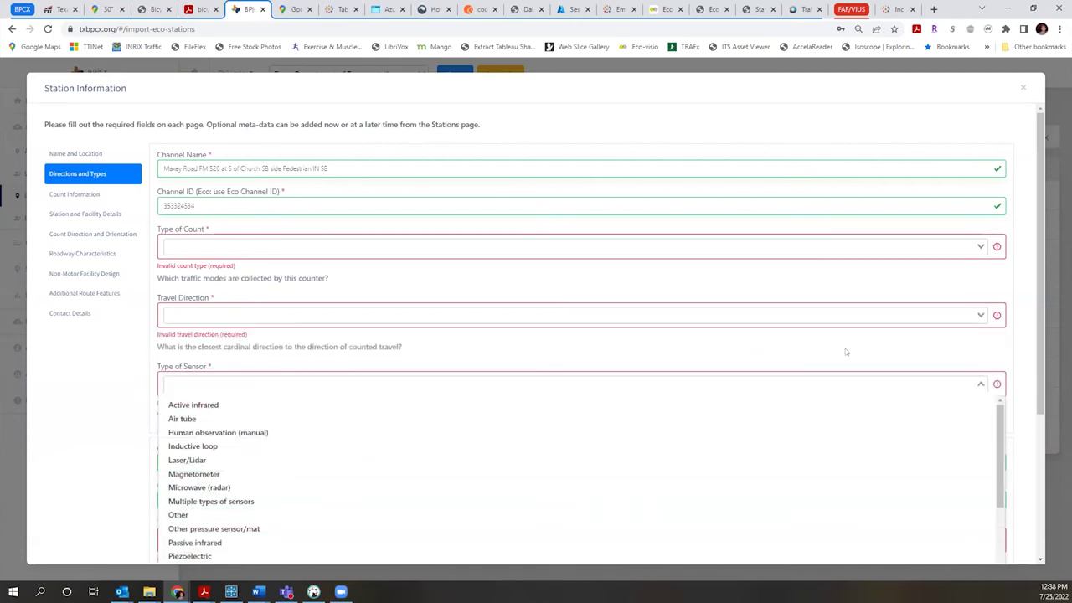
{"action": "scroll", "coordinate": [544, 369], "scroll_direction": "down", "scroll_amount": 1}
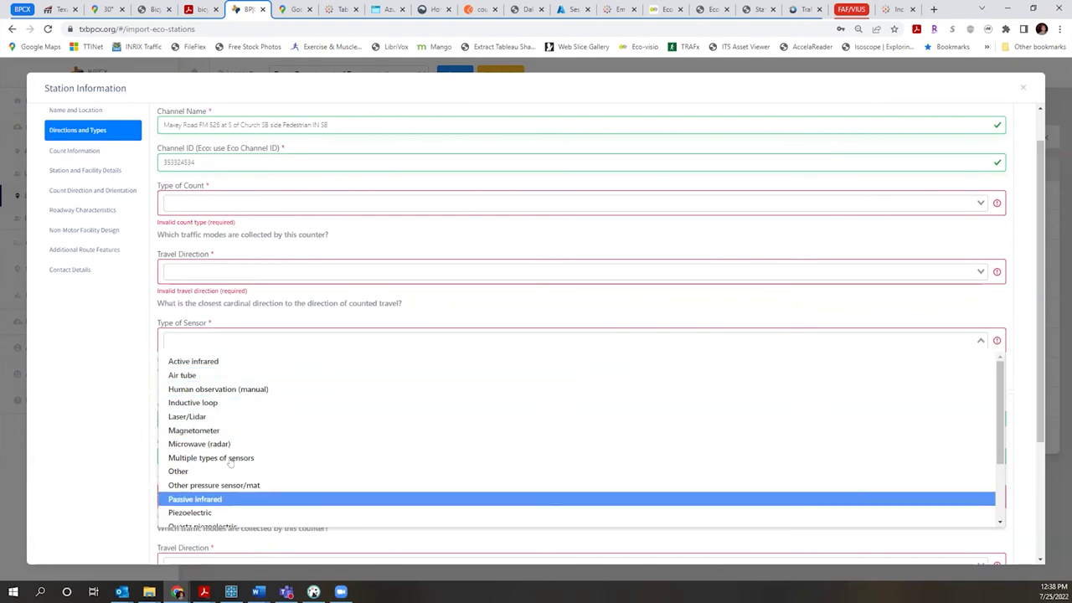
{"action": "scroll", "coordinate": [226, 490], "scroll_direction": "down", "scroll_amount": 2}
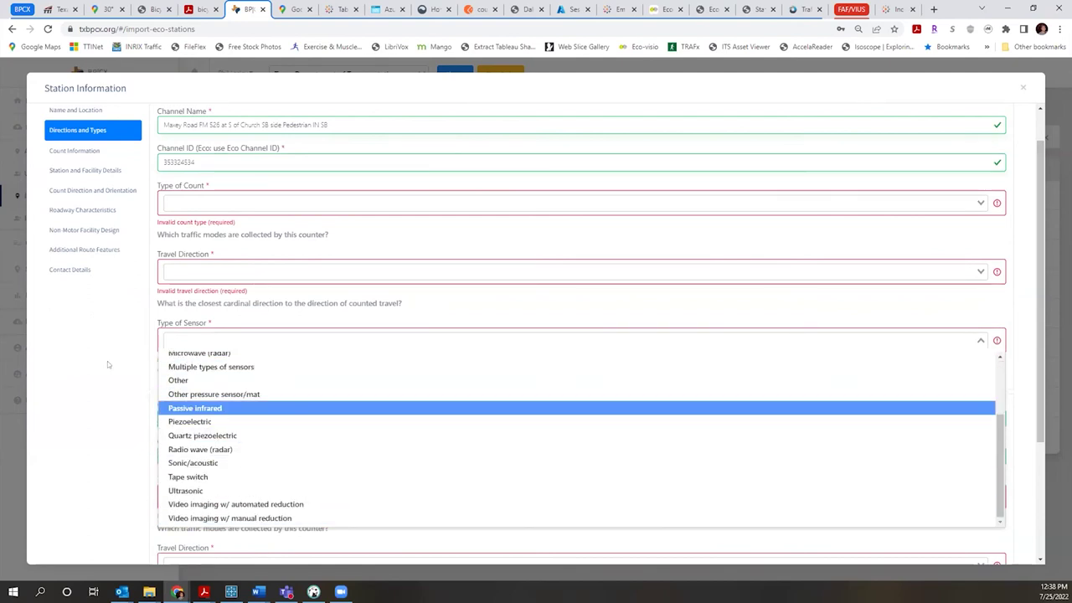
{"action": "left_click", "coordinate": [77, 359]}
Step: Review the station's count information with its counting method options, and its station and facility detail fields
{"action": "left_click", "coordinate": [59, 155]}
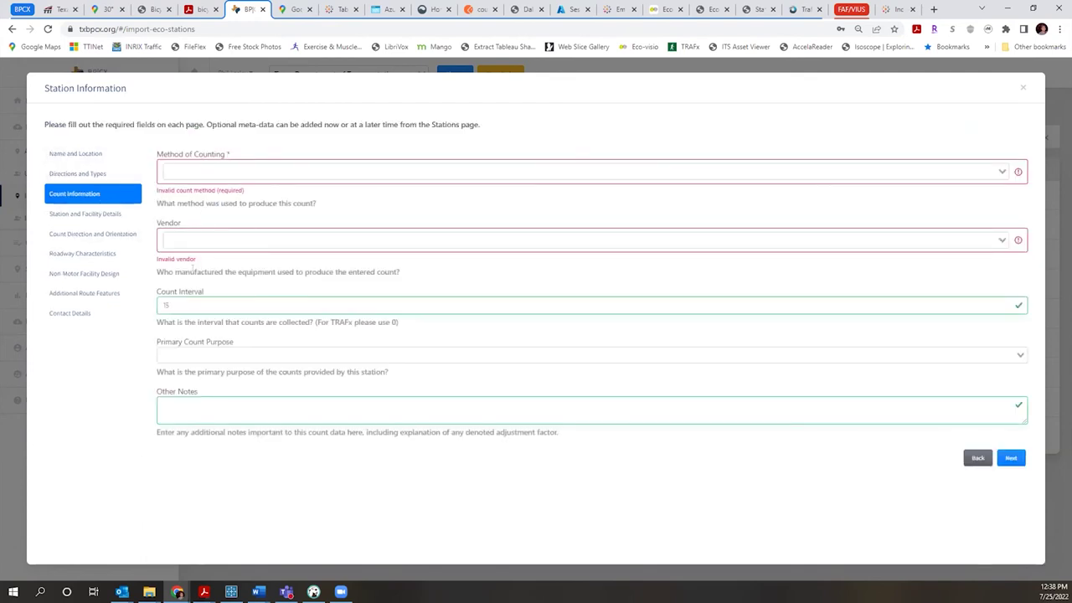
{"action": "left_click", "coordinate": [183, 167]}
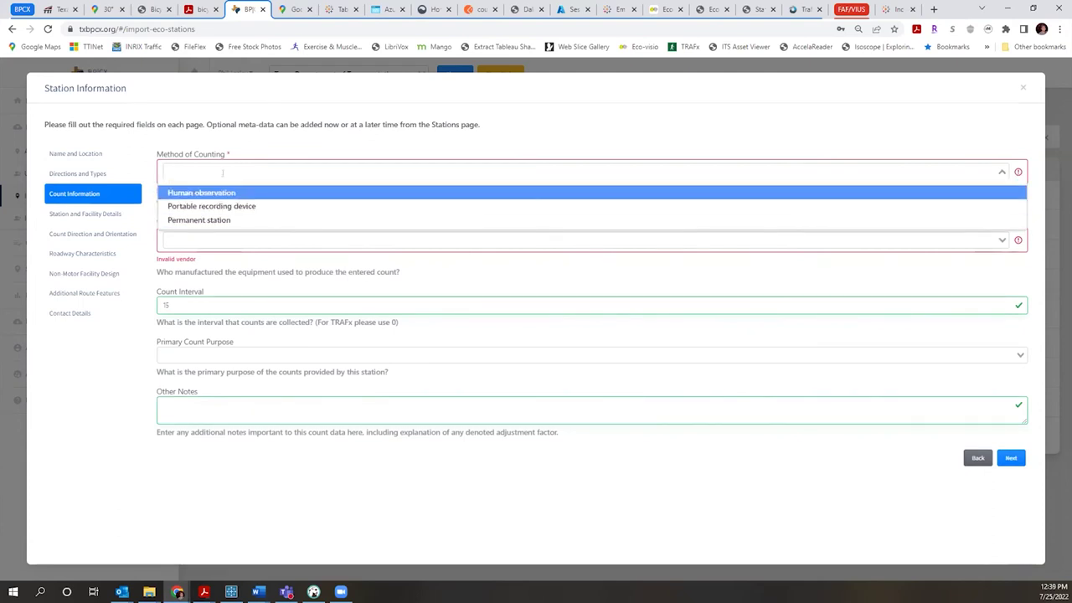
{"action": "left_click", "coordinate": [107, 383]}
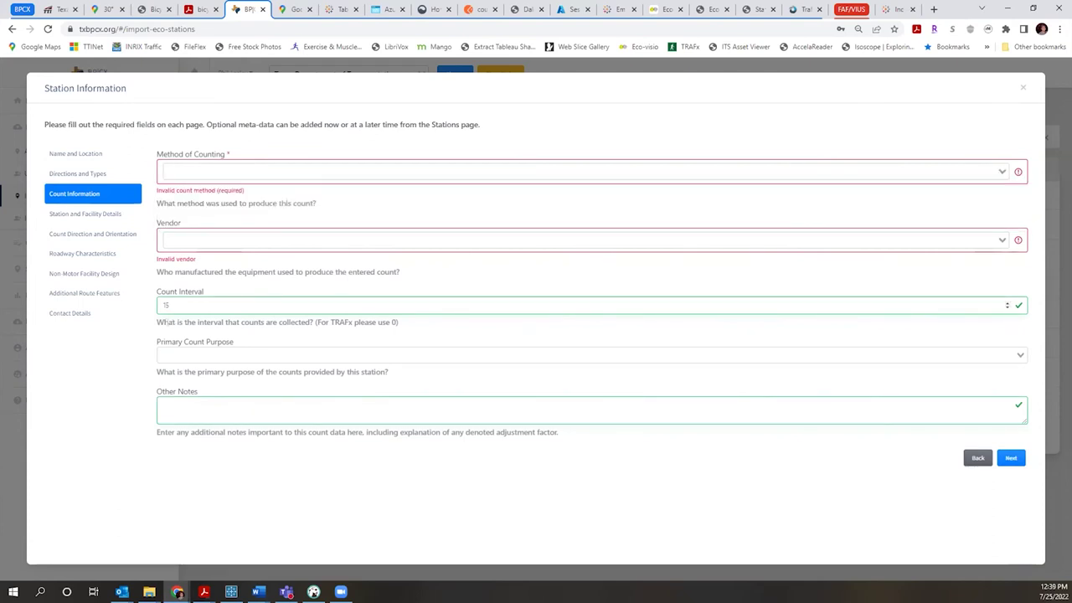
{"action": "left_click", "coordinate": [73, 215]}
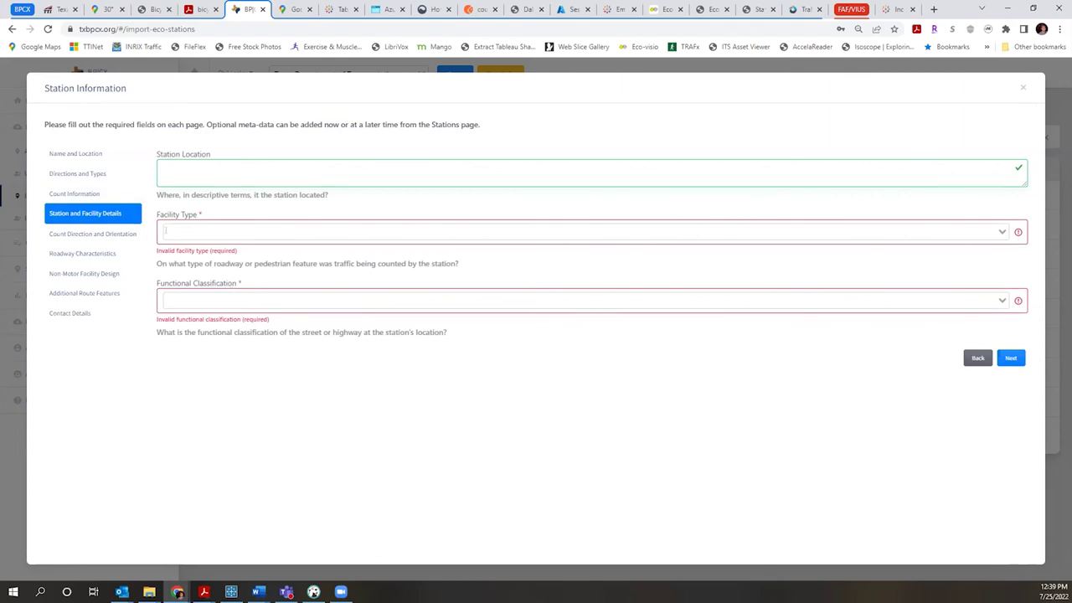
Step: Examine the options for direction of route, direction of movement and location of count relative to the route
{"action": "left_click", "coordinate": [87, 234]}
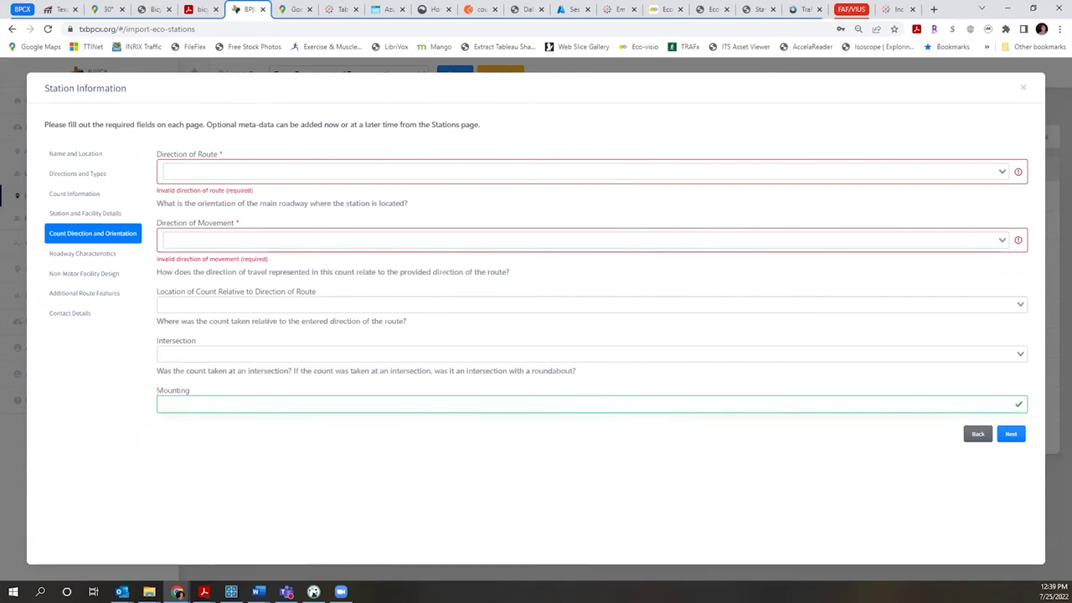
{"action": "left_click", "coordinate": [192, 174]}
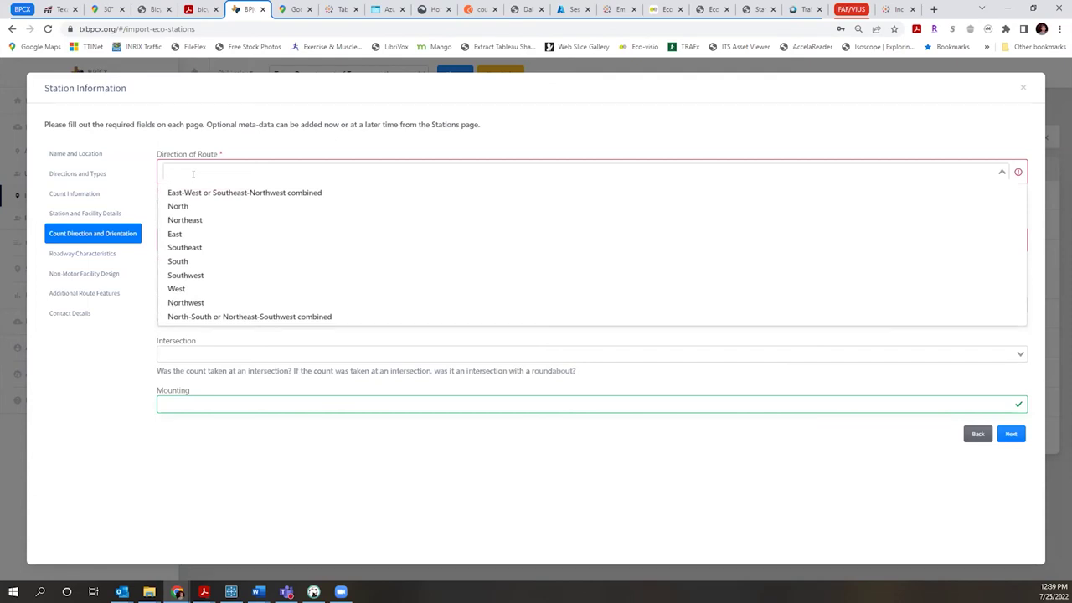
{"action": "left_click", "coordinate": [227, 150]}
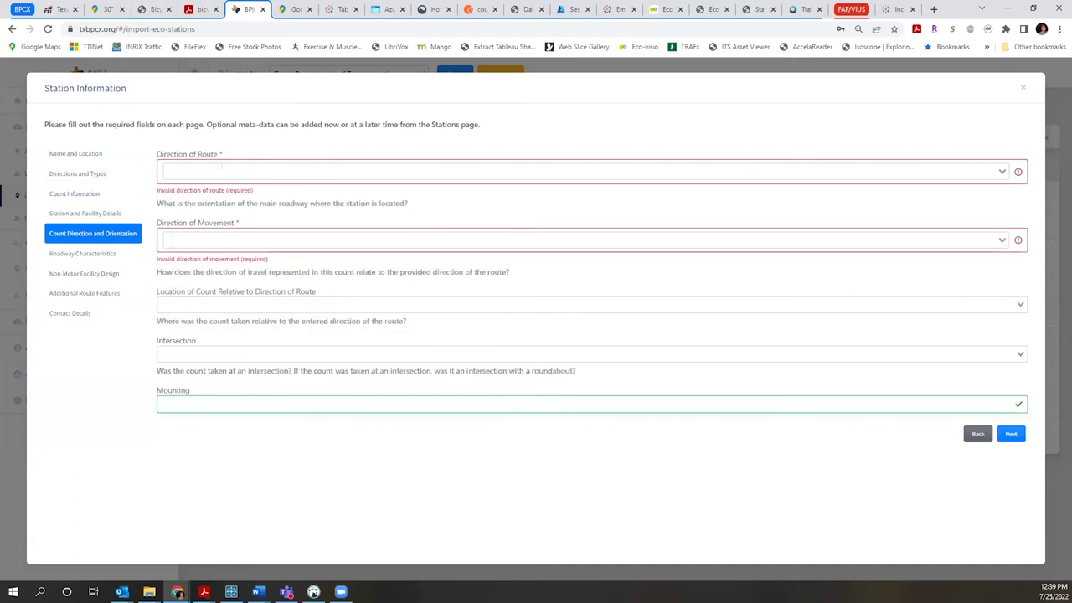
{"action": "left_click", "coordinate": [222, 238]}
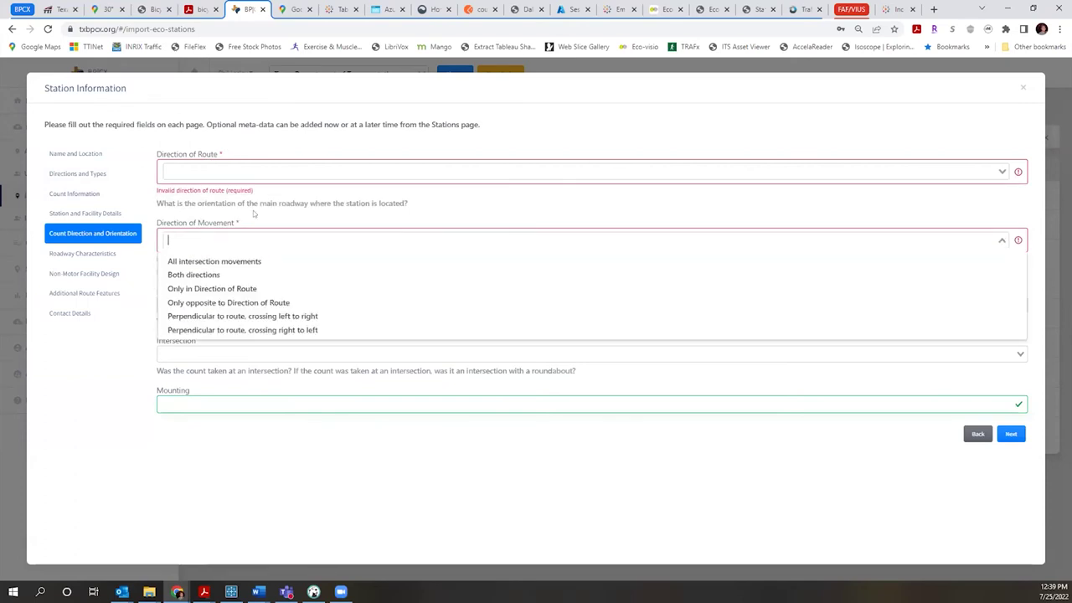
{"action": "left_click", "coordinate": [255, 216]}
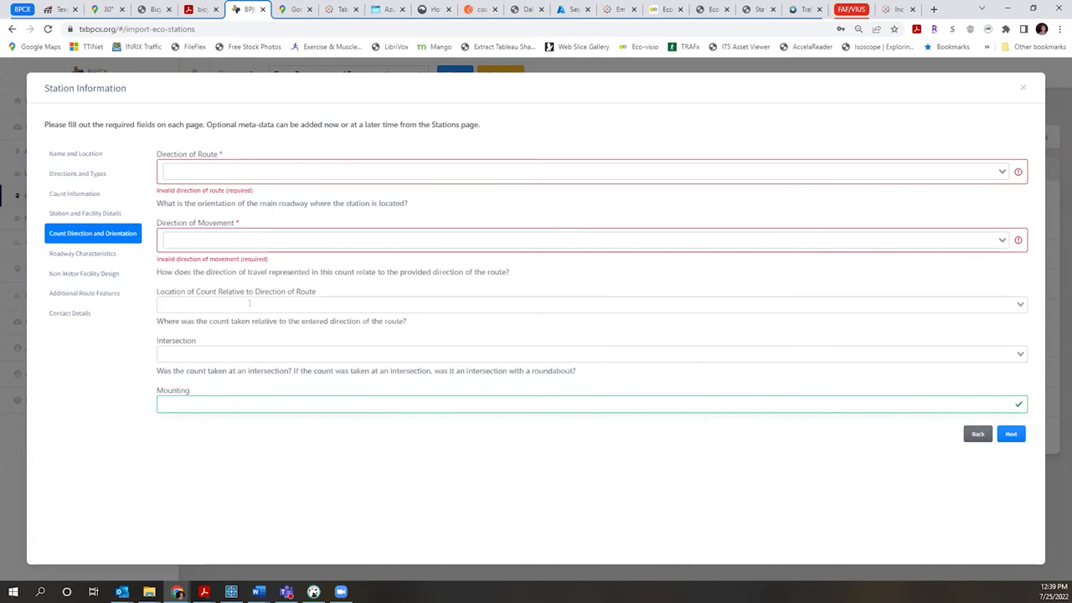
{"action": "left_click", "coordinate": [248, 304]}
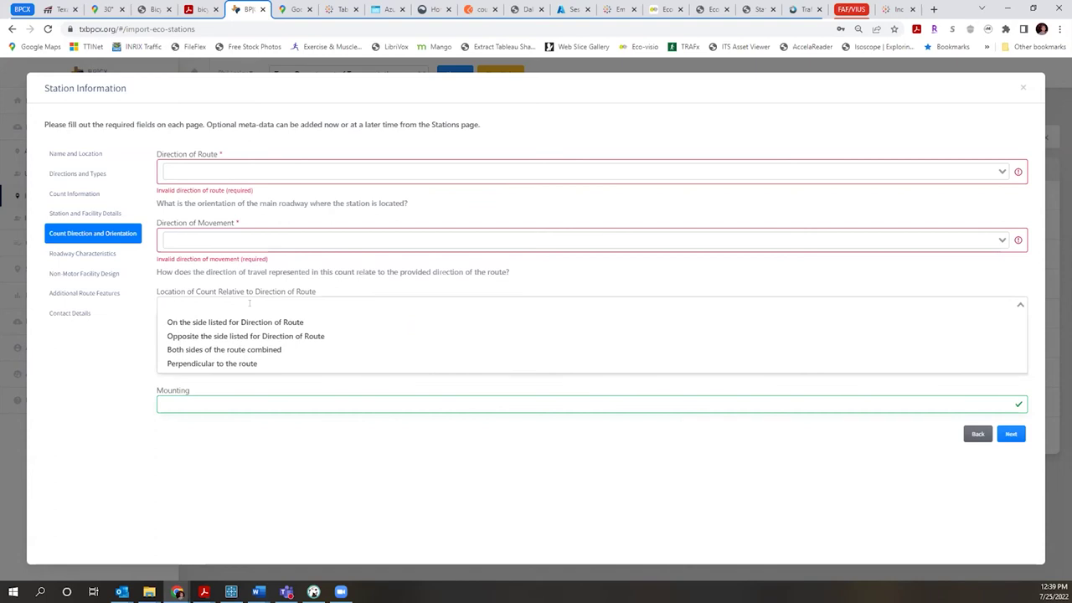
{"action": "left_click", "coordinate": [344, 289]}
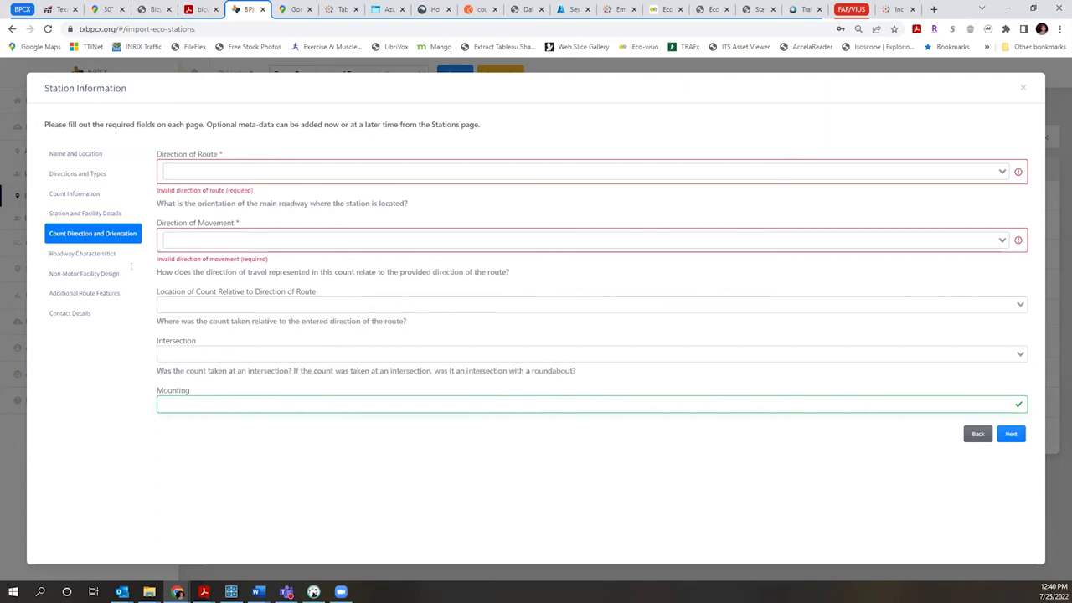
Step: Review the roadway, non-motor facility, additional route and contact detail fields, and close the form without adding the station
{"action": "left_click", "coordinate": [82, 254]}
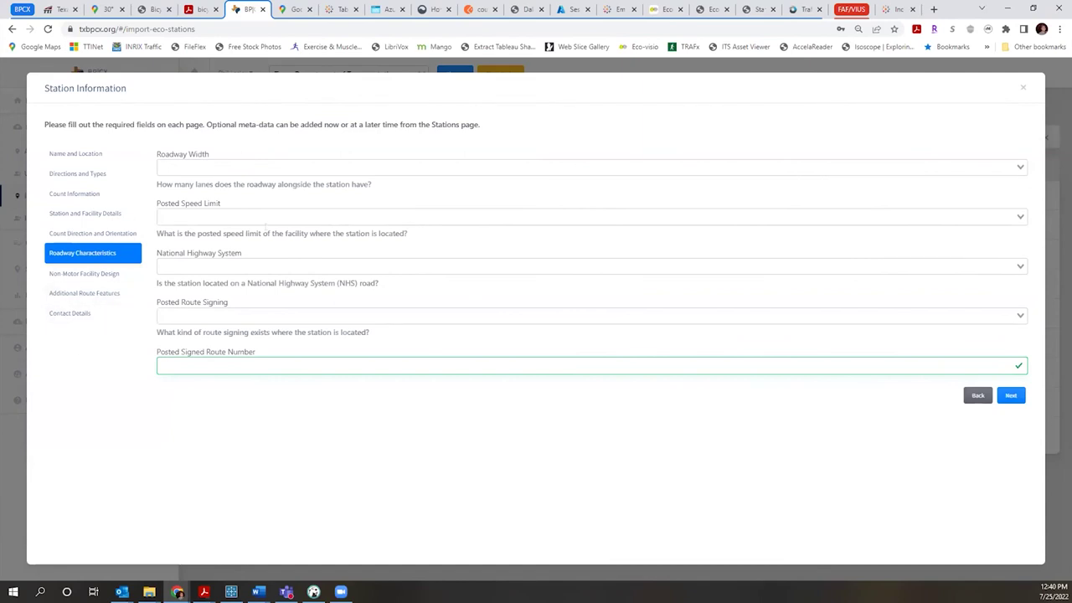
{"action": "left_click", "coordinate": [53, 275]}
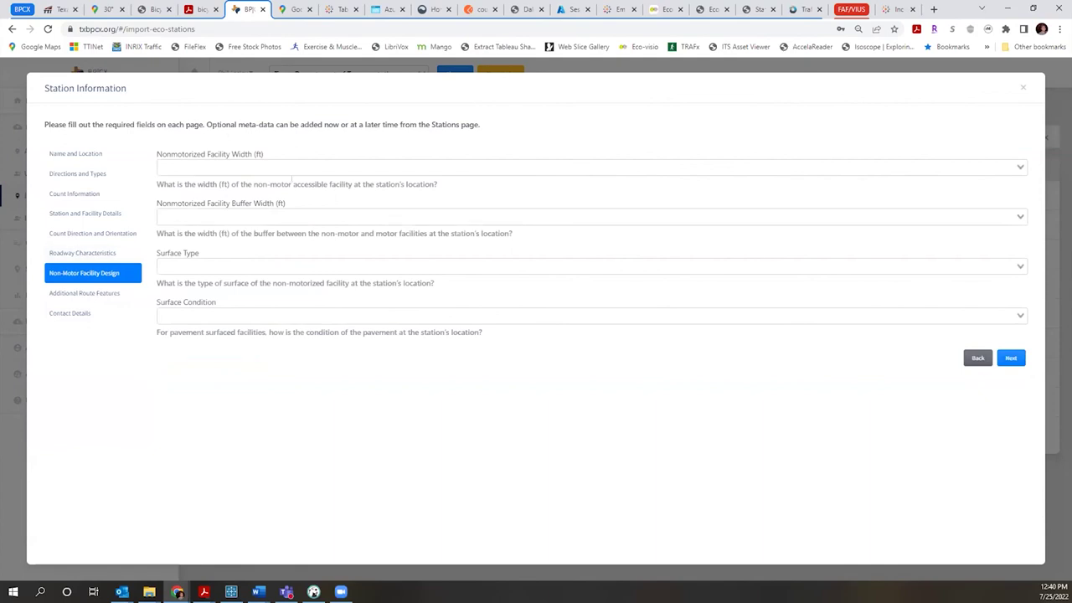
{"action": "left_click", "coordinate": [79, 293]}
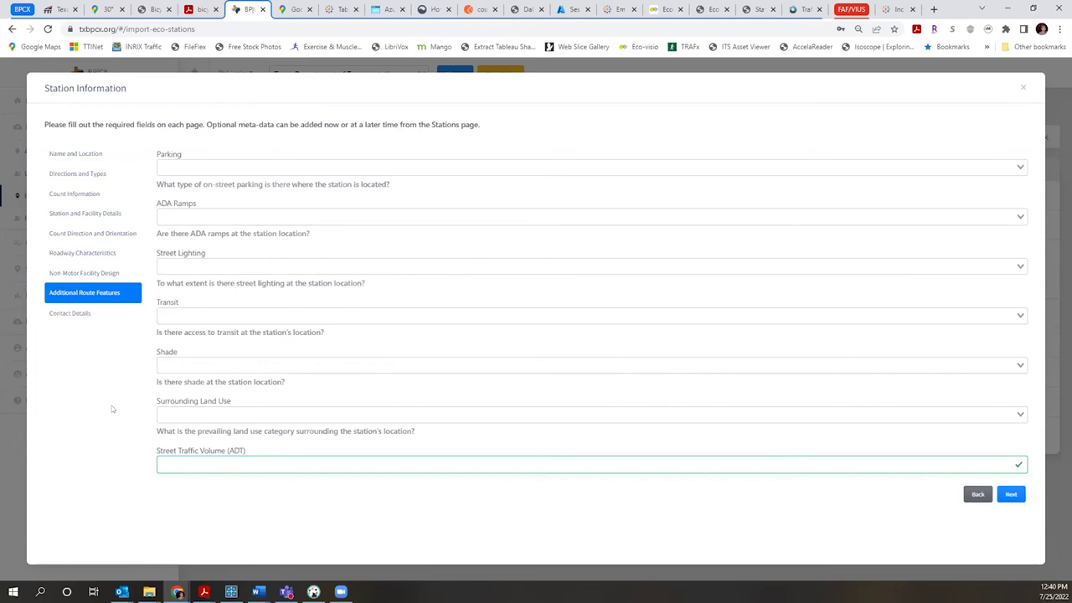
{"action": "left_click", "coordinate": [77, 315]}
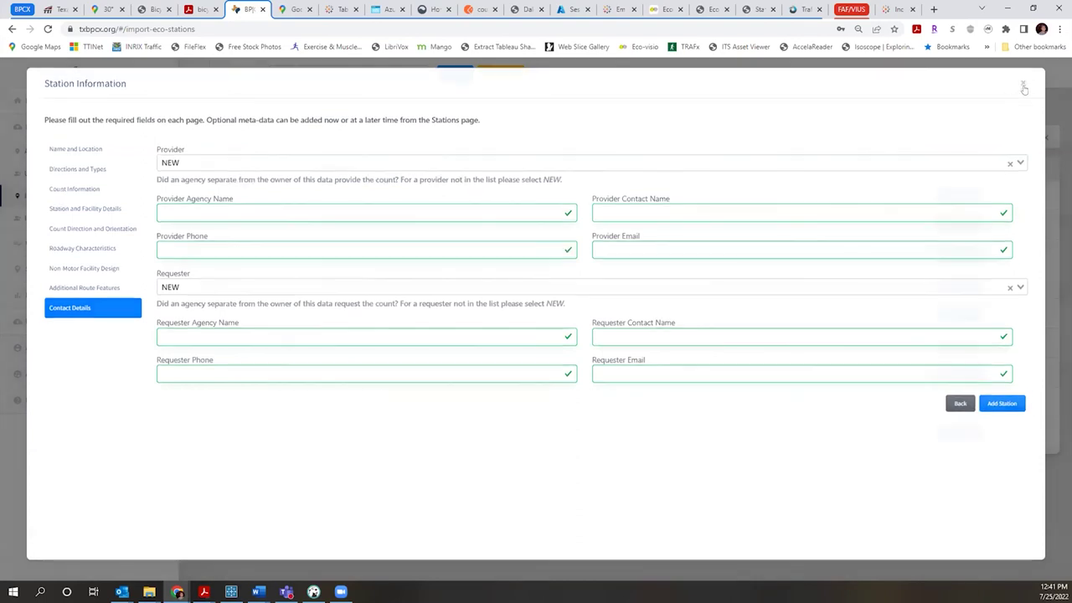
{"action": "left_click", "coordinate": [1023, 88]}
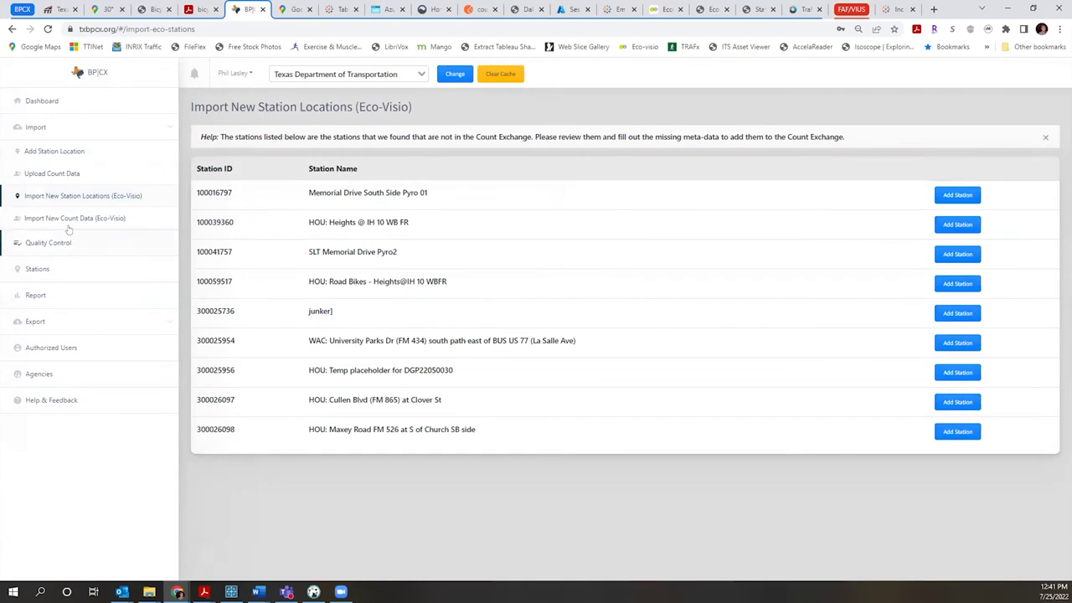
Step: Open the count data upload form and view the supported equipment vendors
{"action": "left_click", "coordinate": [51, 170]}
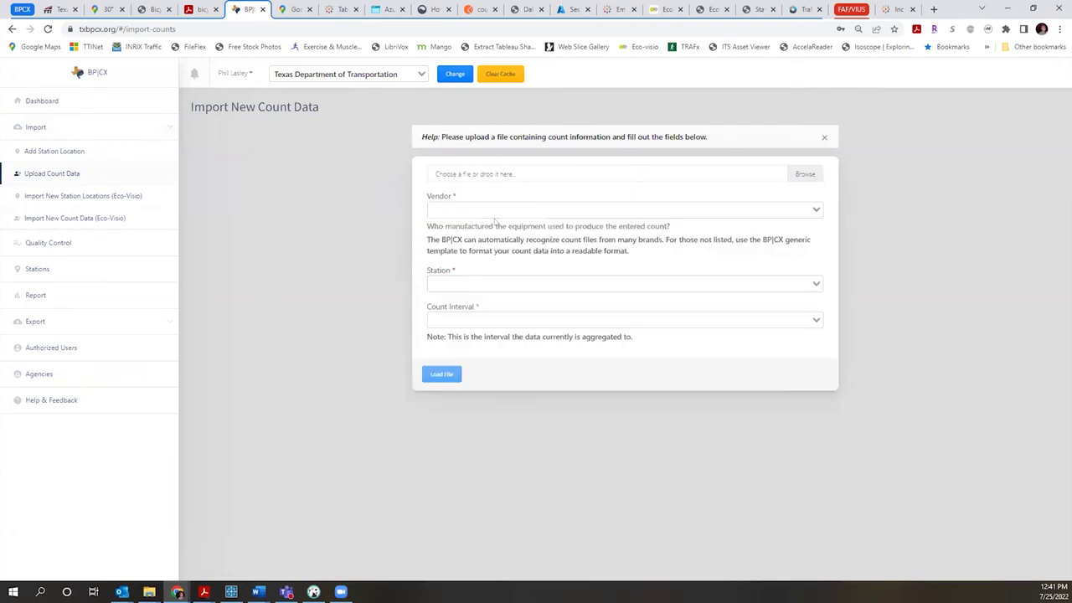
{"action": "left_click", "coordinate": [483, 211]}
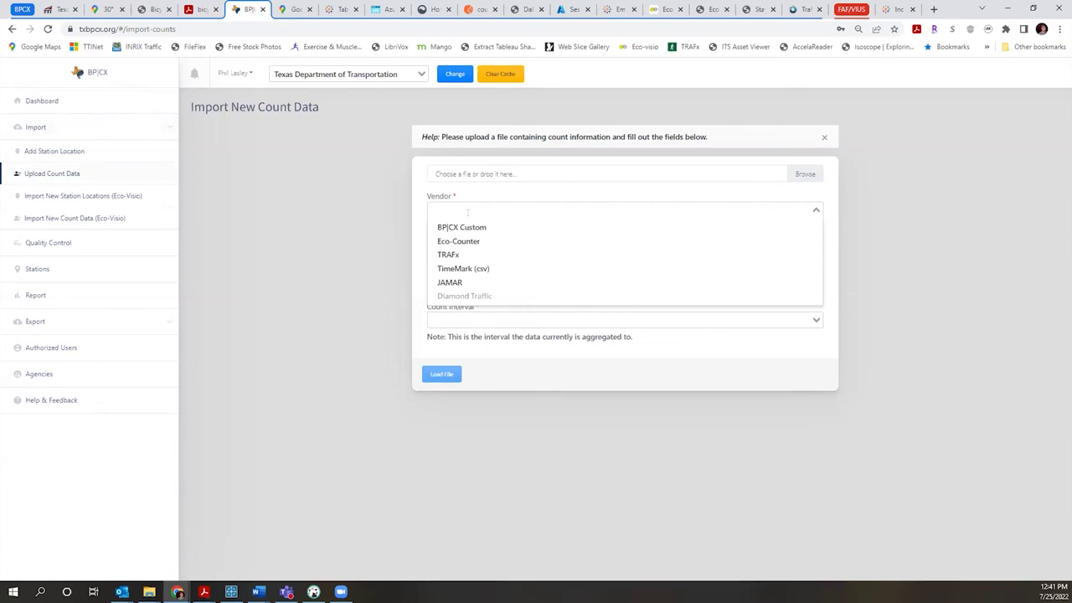
{"action": "left_click", "coordinate": [293, 222]}
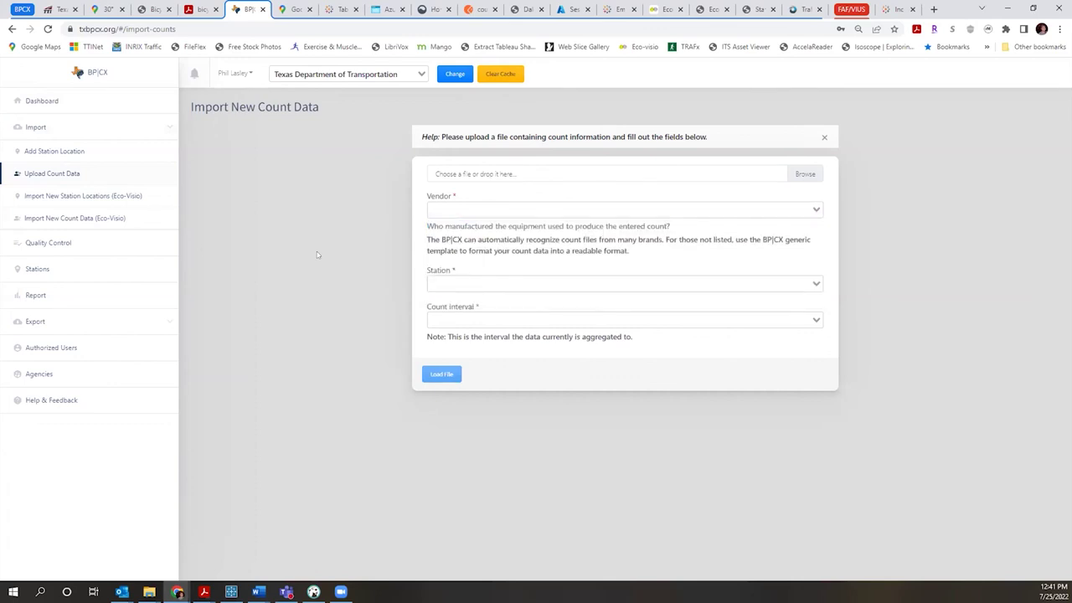
Step: Find station DA0041, Katy Trail at US 75, in the Eco-Visio count data list and import its new counts
{"action": "left_click", "coordinate": [72, 220]}
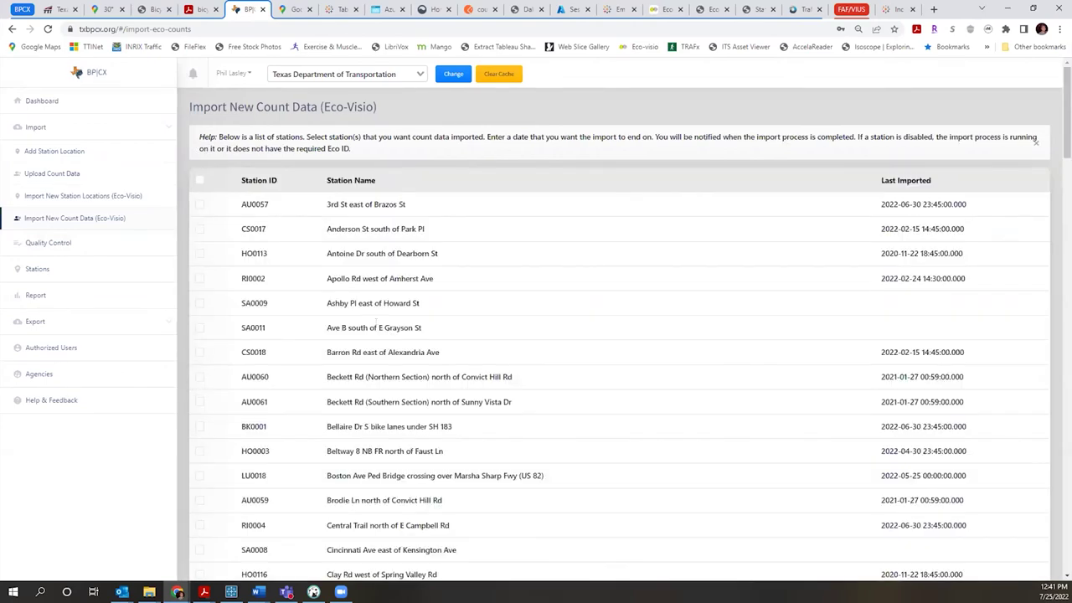
{"action": "key", "text": "ctrl+f"}
{"action": "key", "text": "Return"}
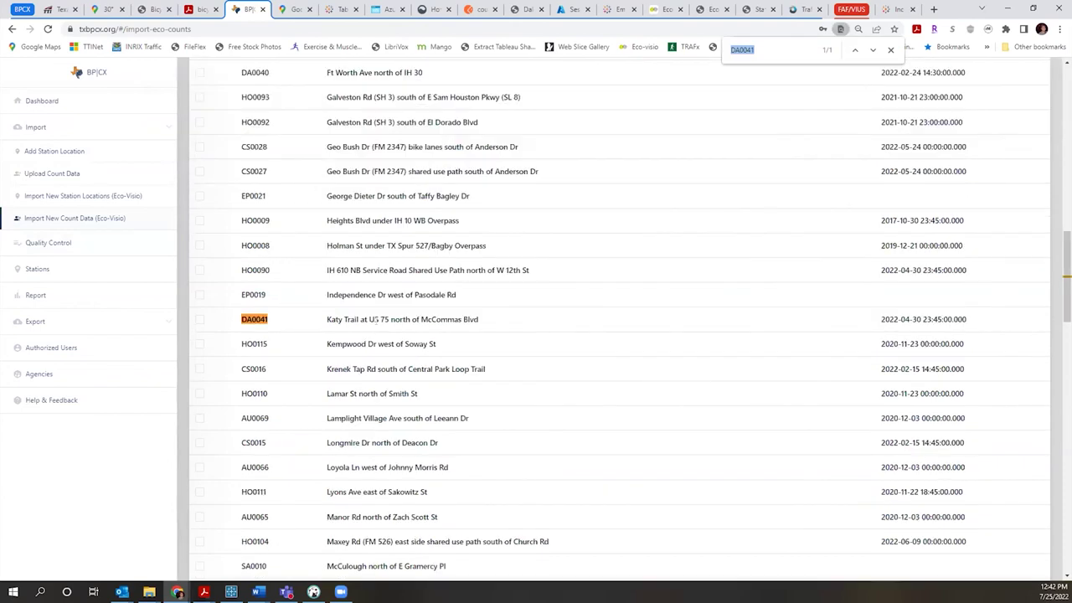
{"action": "left_click", "coordinate": [199, 320]}
{"action": "scroll", "coordinate": [293, 560], "scroll_direction": "down", "scroll_amount": 20}
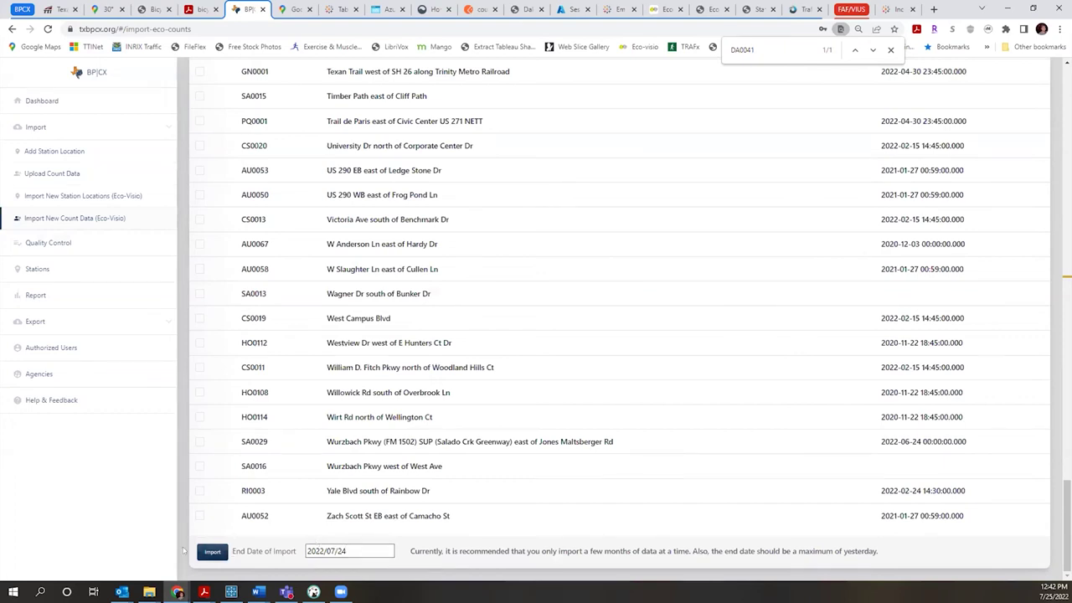
{"action": "left_click", "coordinate": [211, 551]}
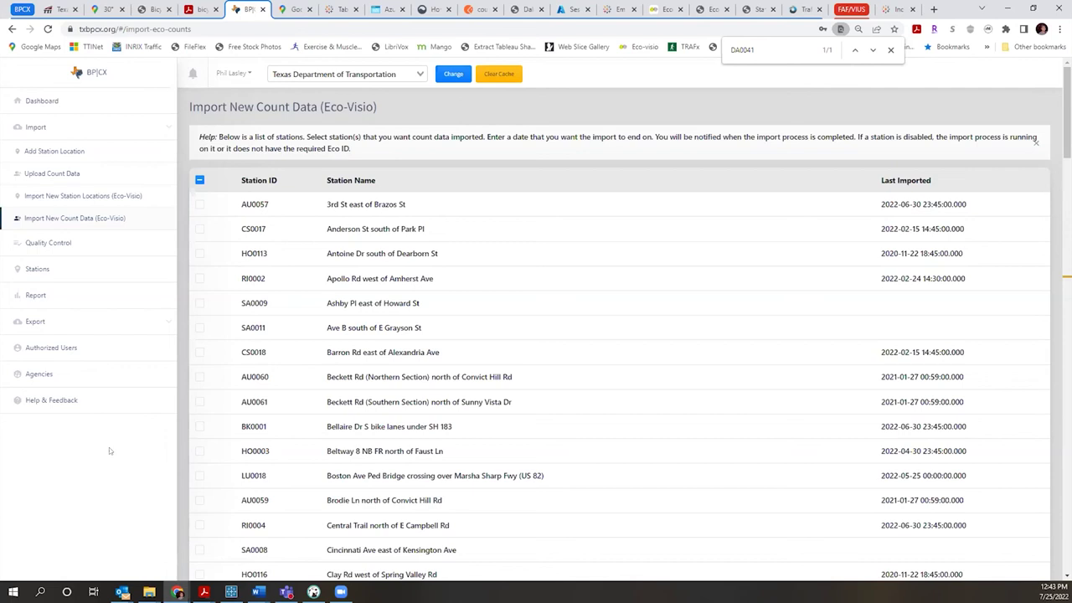
Step: From the dashboard's list of stations needing quality control review, open the count validation for Willowick Rd south of Overbrook Ln
{"action": "left_click", "coordinate": [39, 105]}
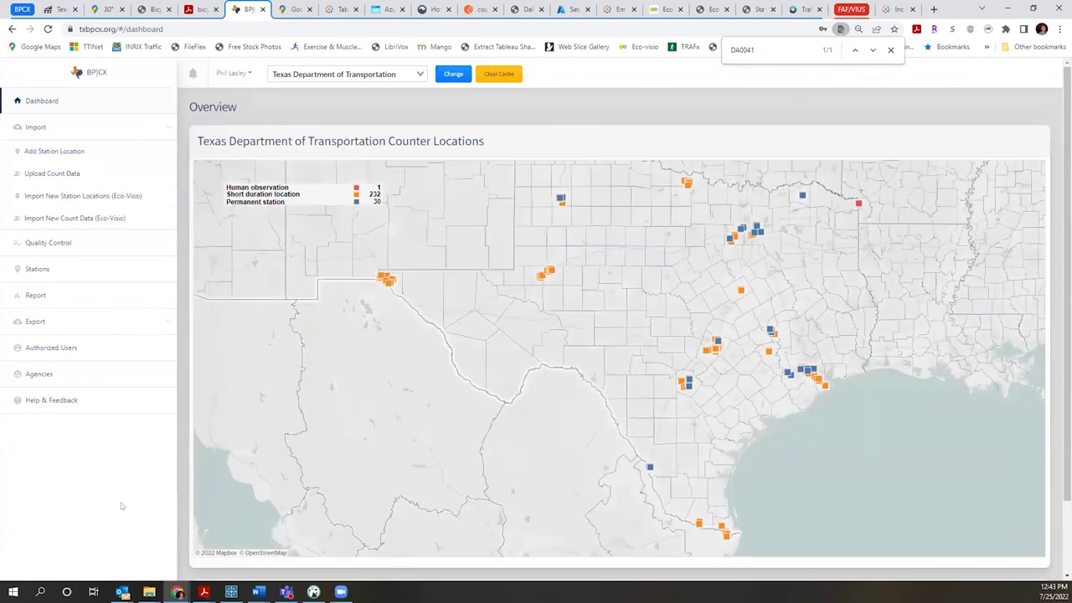
{"action": "scroll", "coordinate": [121, 503], "scroll_direction": "down", "scroll_amount": 1}
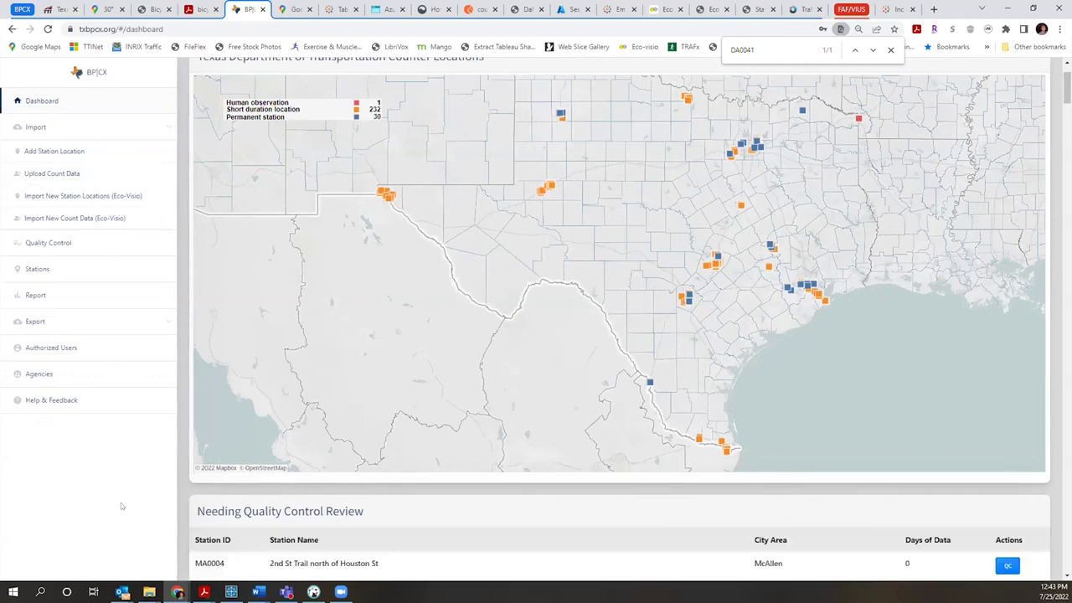
{"action": "scroll", "coordinate": [121, 503], "scroll_direction": "down", "scroll_amount": 7}
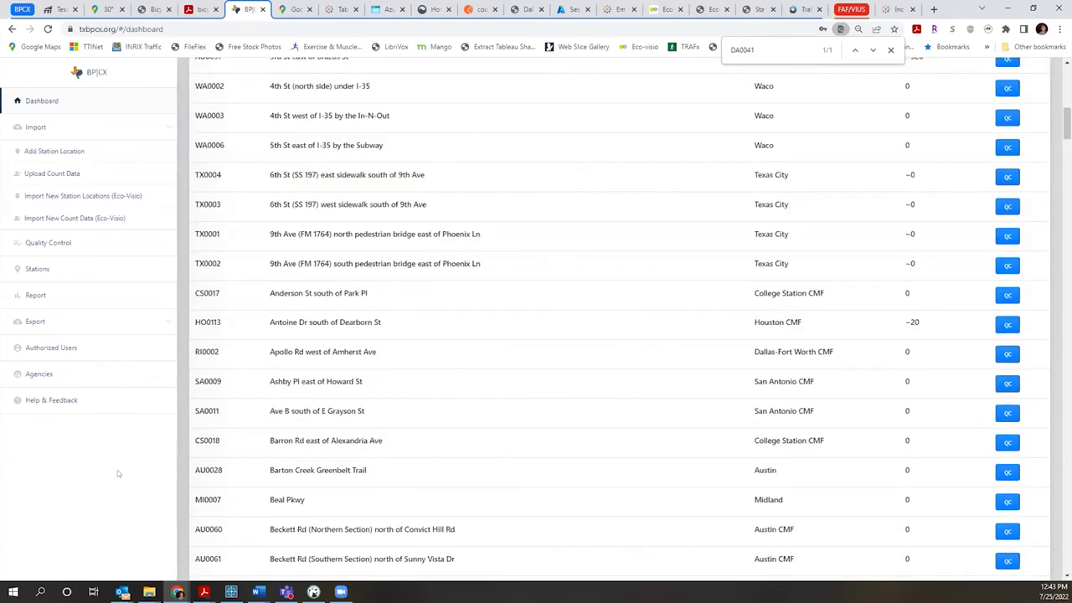
{"action": "scroll", "coordinate": [117, 470], "scroll_direction": "down", "scroll_amount": 15}
{"action": "scroll", "coordinate": [117, 470], "scroll_direction": "down", "scroll_amount": 20}
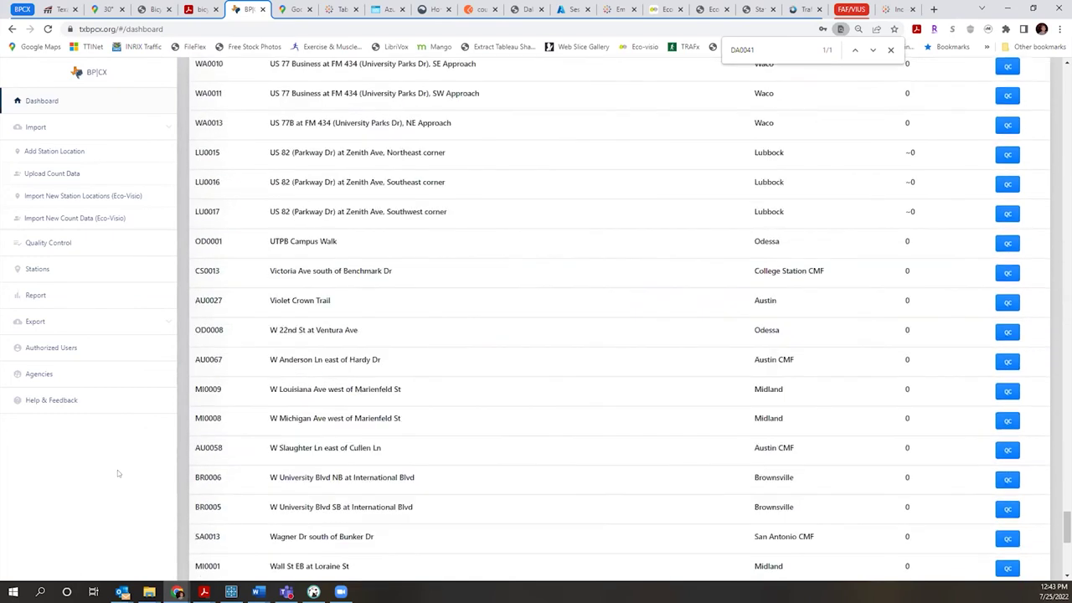
{"action": "left_click", "coordinate": [1007, 399]}
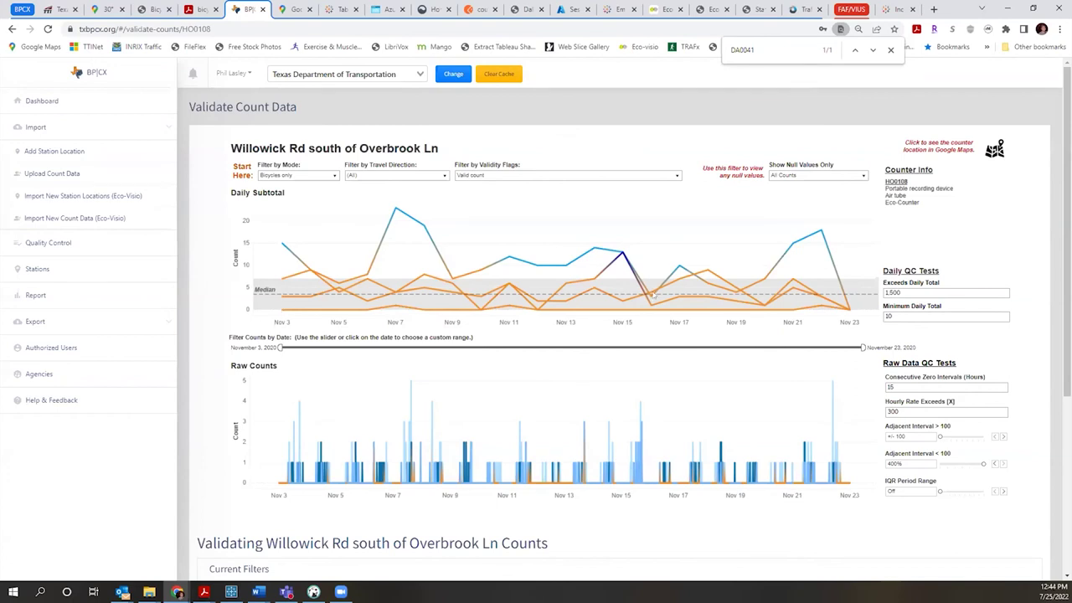
Step: Examine the daily and raw count charts, then view the suspect flag options for the first northbound count record without changing it
{"action": "mouse_move", "coordinate": [444, 311]}
{"action": "mouse_move", "coordinate": [431, 406]}
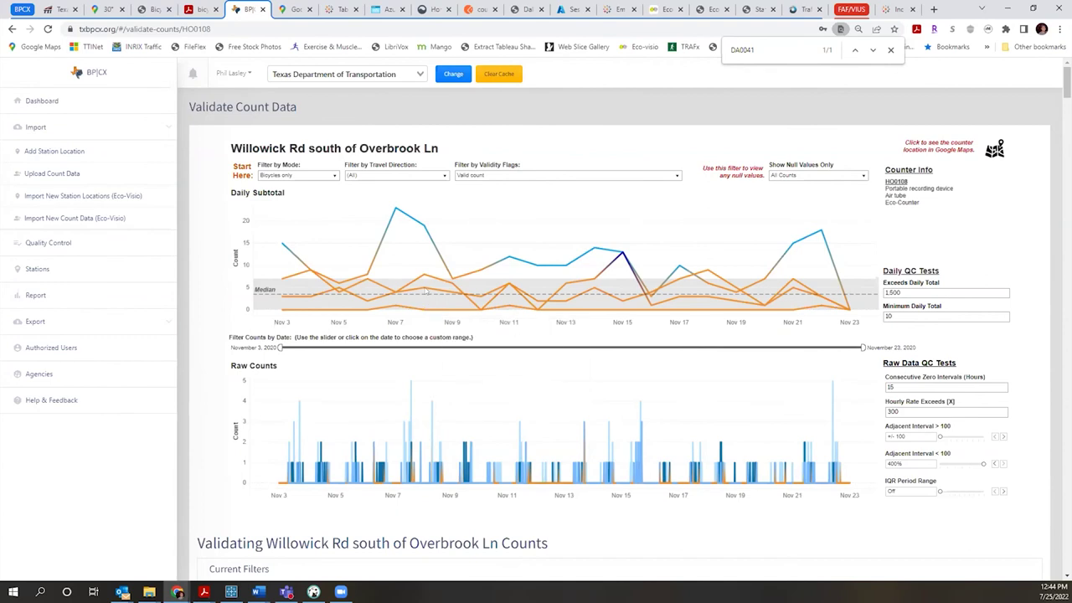
{"action": "mouse_move", "coordinate": [426, 291]}
{"action": "scroll", "coordinate": [176, 427], "scroll_direction": "down", "scroll_amount": 2}
{"action": "scroll", "coordinate": [173, 425], "scroll_direction": "down", "scroll_amount": 4}
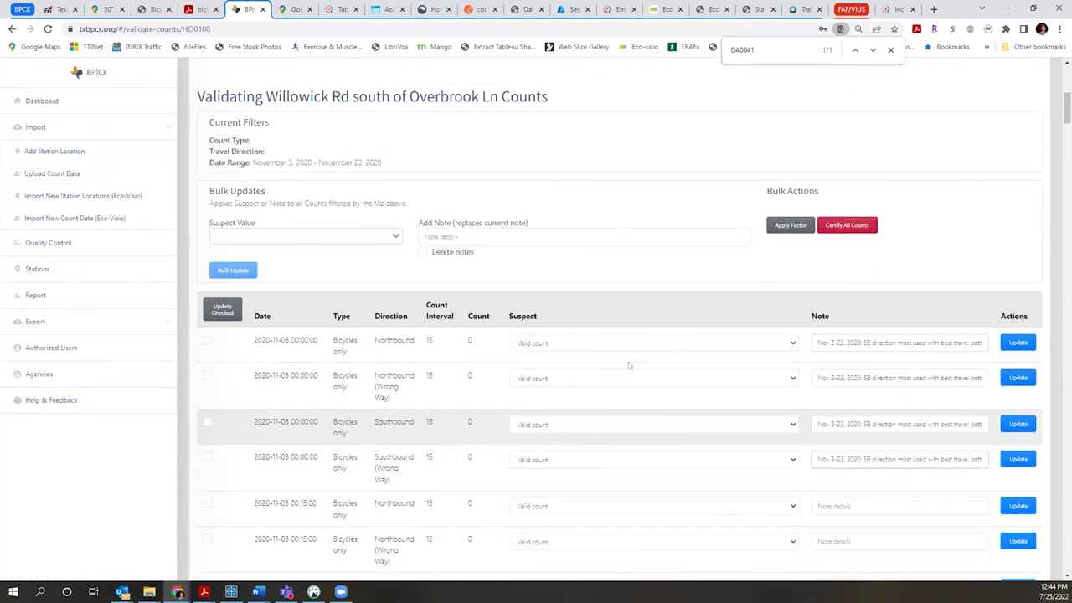
{"action": "left_click", "coordinate": [584, 343]}
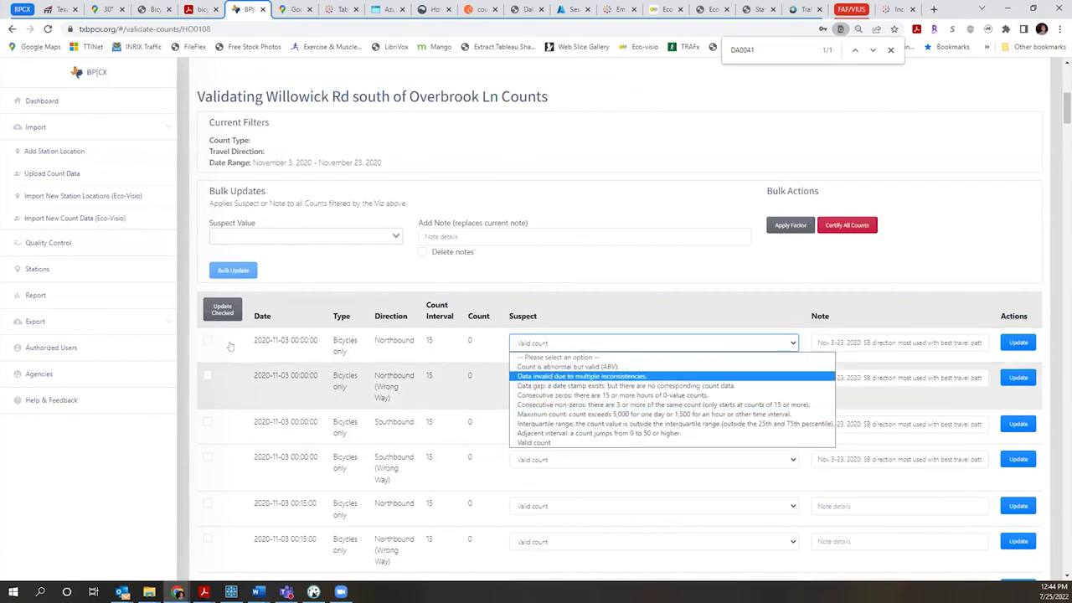
{"action": "left_click", "coordinate": [128, 482]}
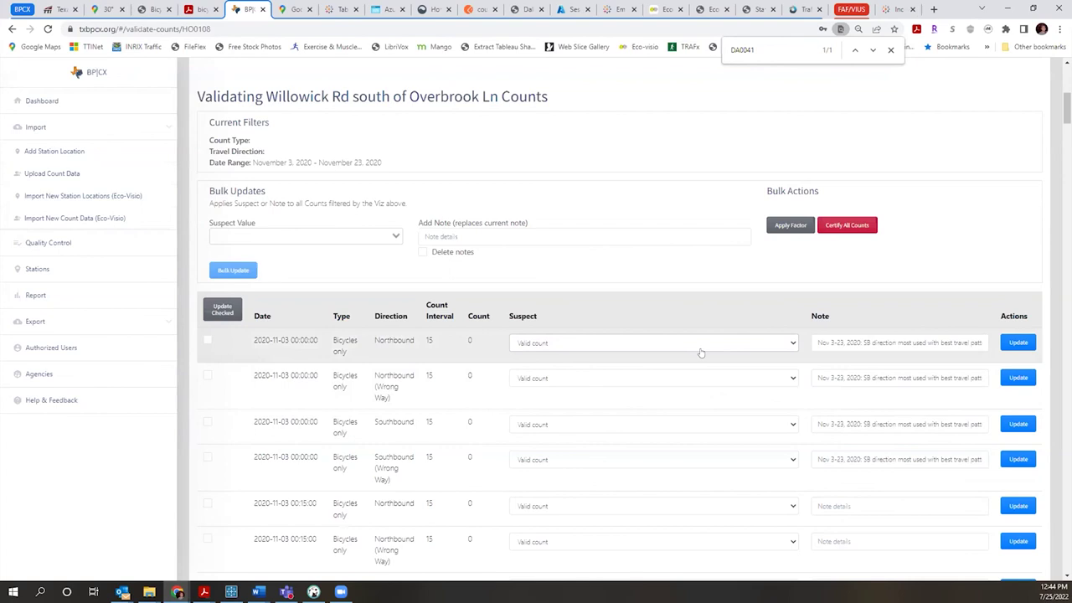
Step: Review the bulk update section and count charts again, and return to the dashboard overview of counter locations
{"action": "scroll", "coordinate": [702, 353], "scroll_direction": "up", "scroll_amount": 2}
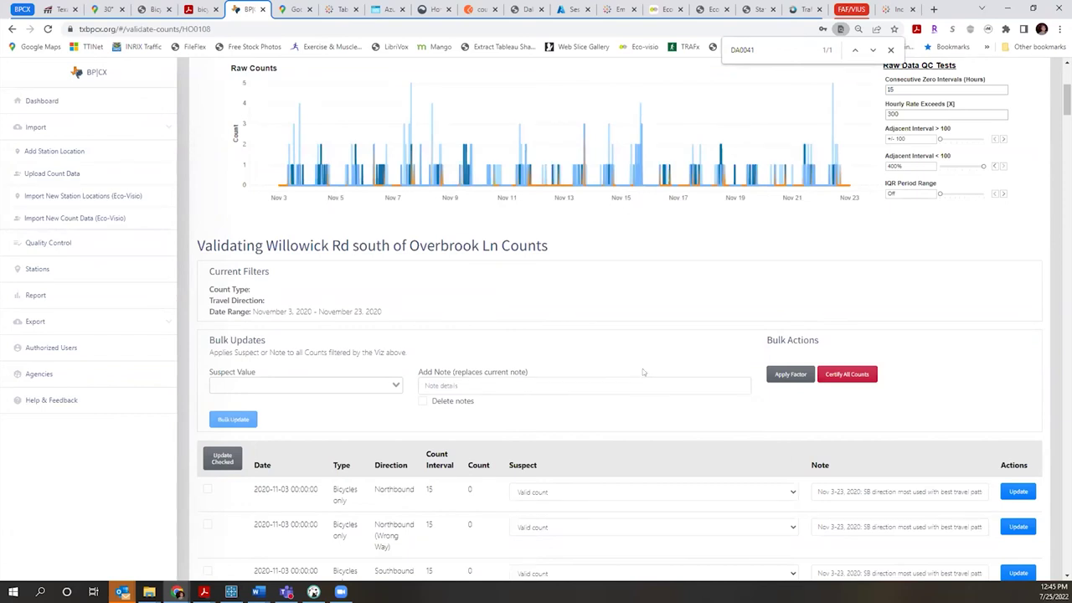
{"action": "scroll", "coordinate": [643, 372], "scroll_direction": "up", "scroll_amount": 2}
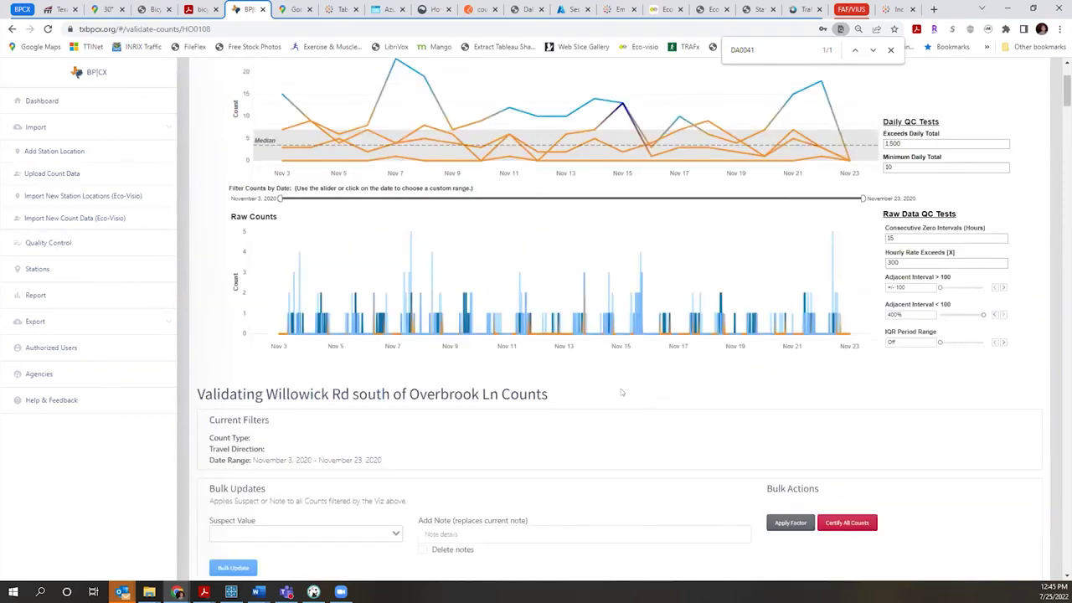
{"action": "scroll", "coordinate": [622, 392], "scroll_direction": "up", "scroll_amount": 2}
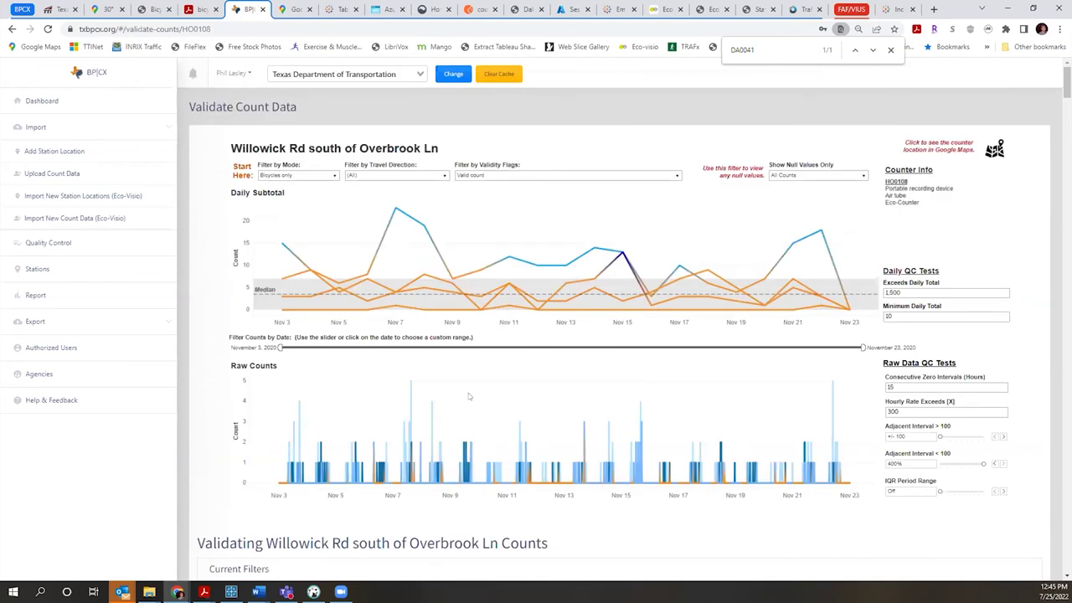
{"action": "left_click", "coordinate": [41, 103]}
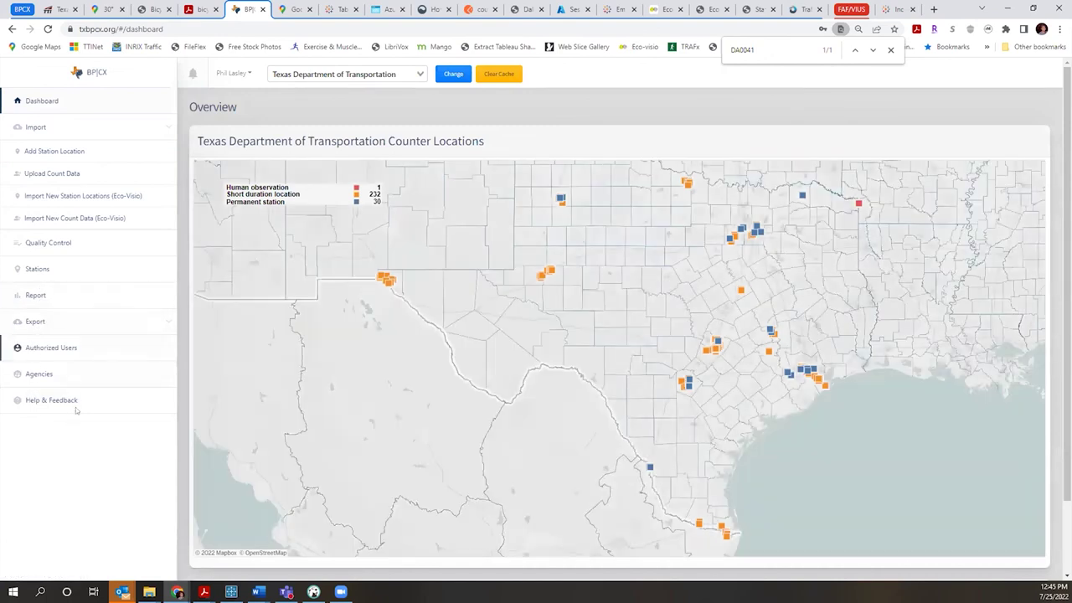
{"action": "scroll", "coordinate": [92, 441], "scroll_direction": "down", "scroll_amount": 1}
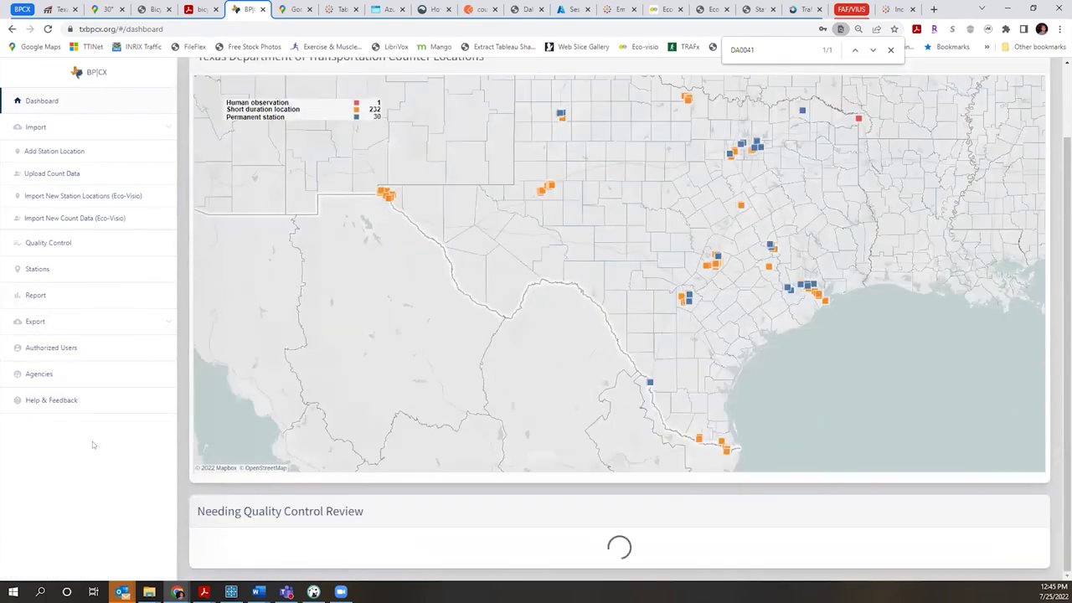
{"action": "scroll", "coordinate": [92, 441], "scroll_direction": "up", "scroll_amount": 1}
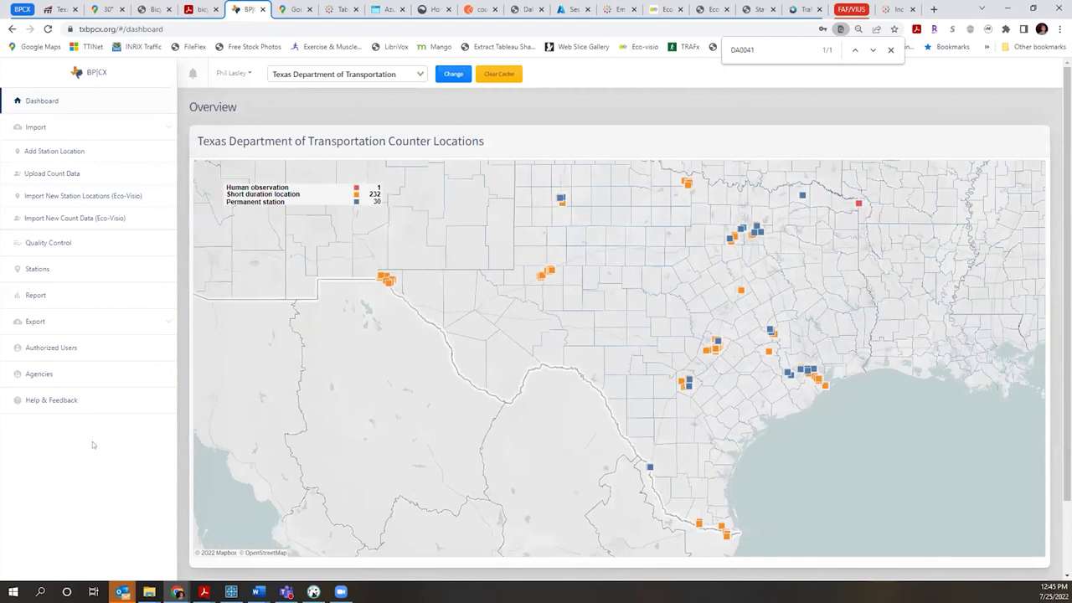